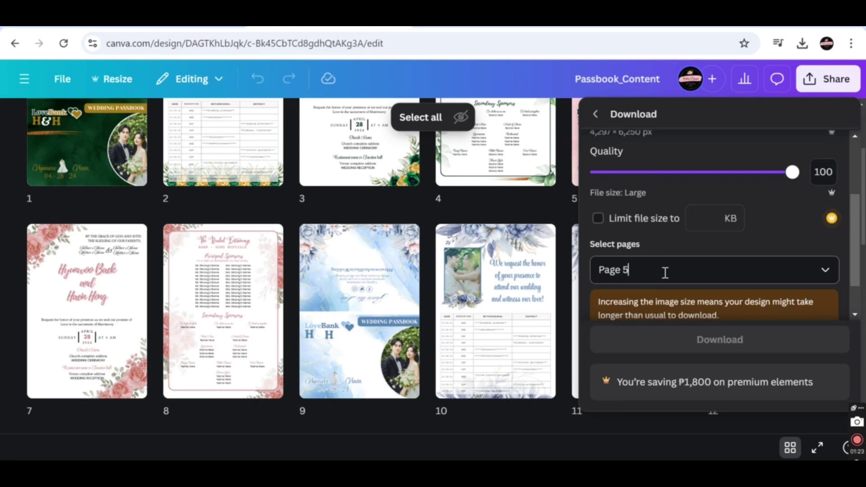
Download the chosen pages of the Passbook_Content design and extract the Passbook_Content archive in the Downloads folder
left_click(694, 342)
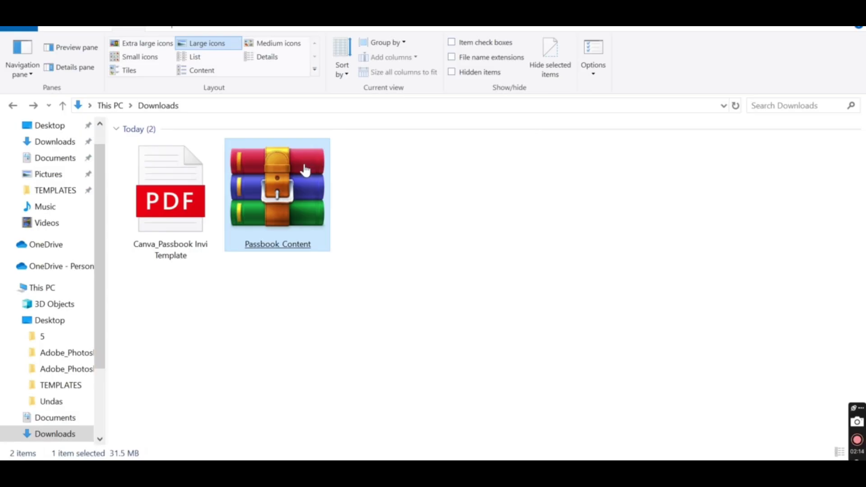
right_click(304, 170)
left_click(354, 233)
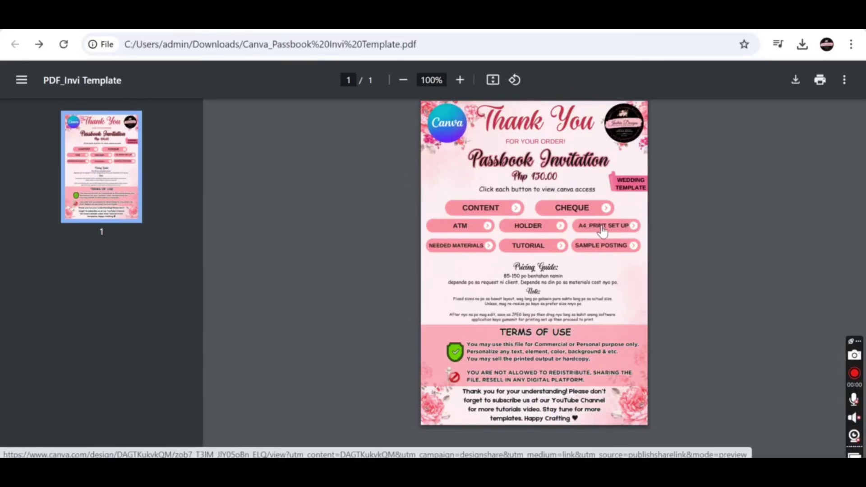
Open the A4 Print Set Up template from the passbook invitation PDF and start an editable design from it
left_click(604, 228)
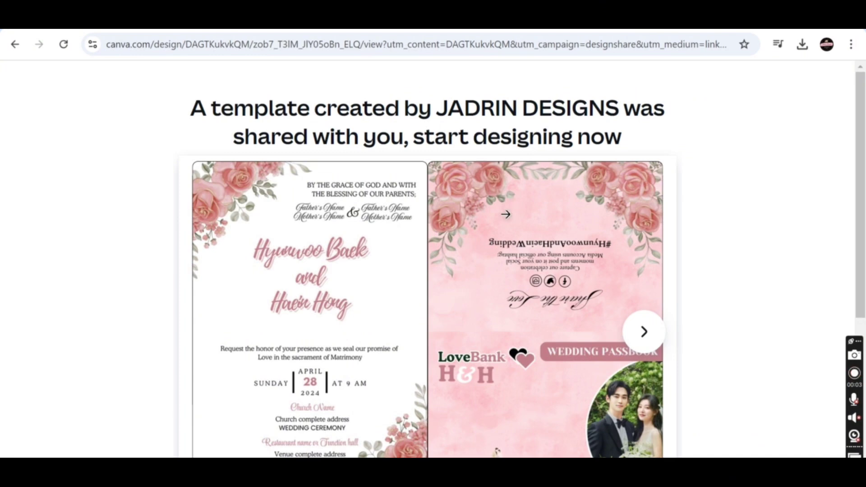
scroll(505, 214, "down", 3)
left_click(478, 440)
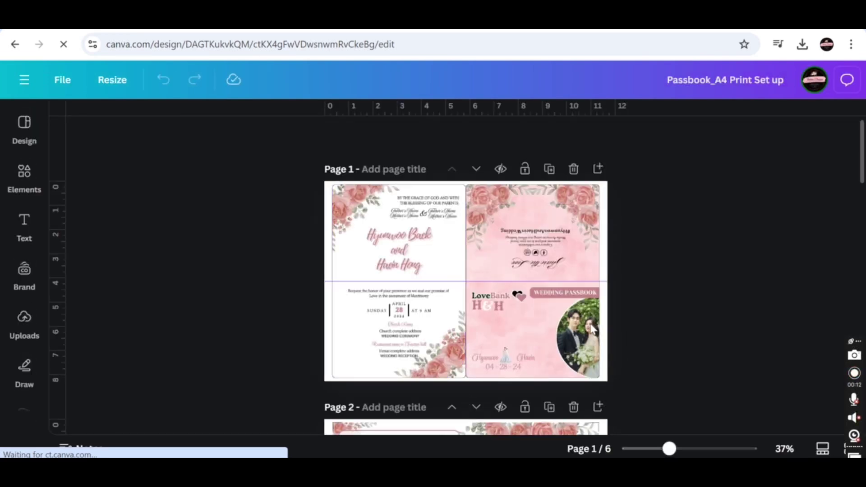
Look through all six pages of the A4 print set-up, from the passbook covers to the card holder, and return to page 1
scroll(571, 339, "down", 10)
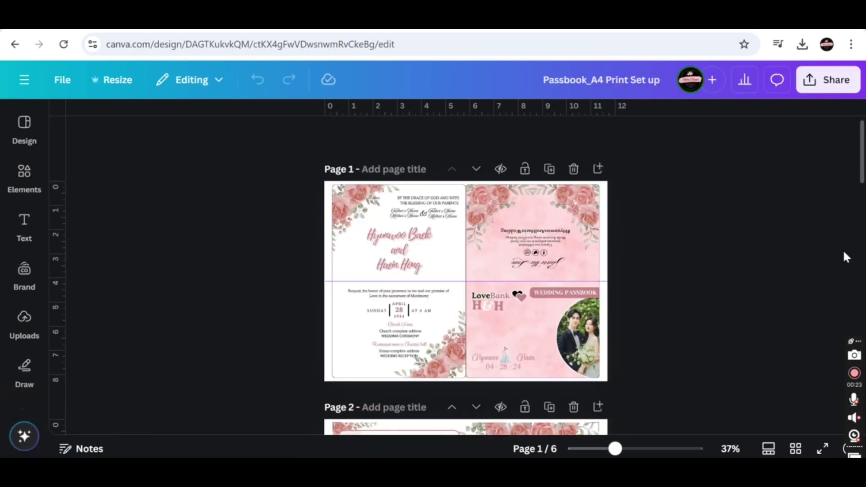
scroll(843, 253, "down", 5)
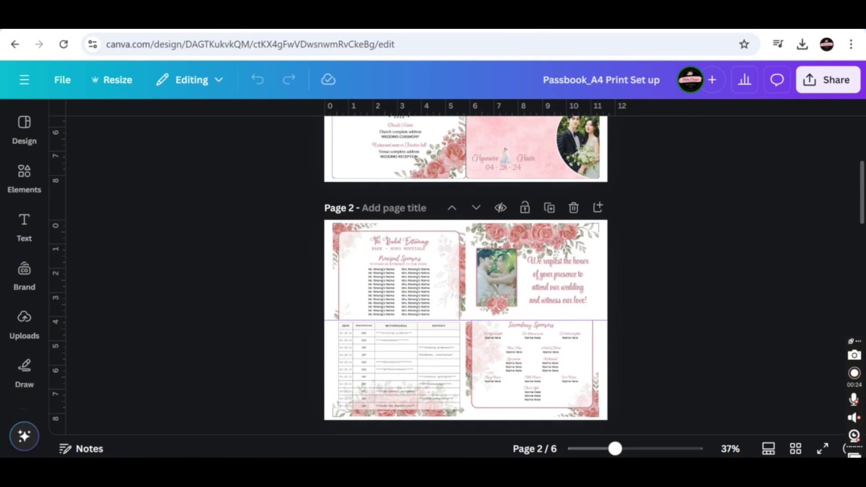
scroll(466, 275, "down", 4)
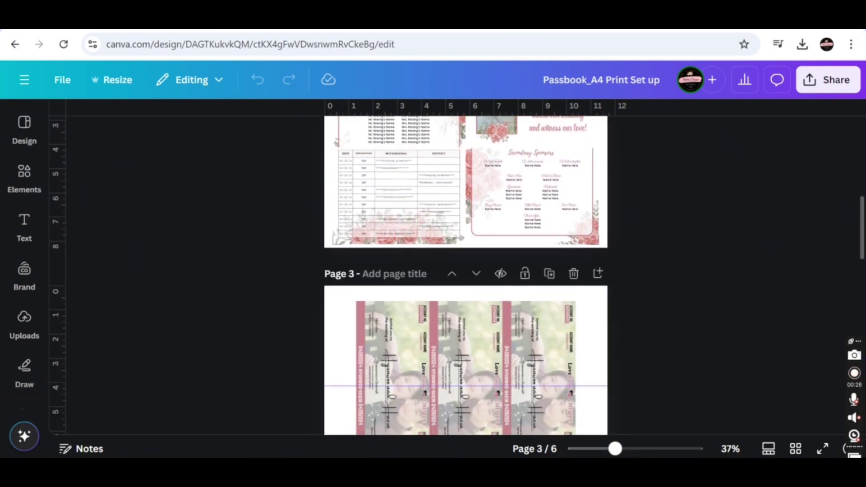
scroll(466, 274, "down", 8)
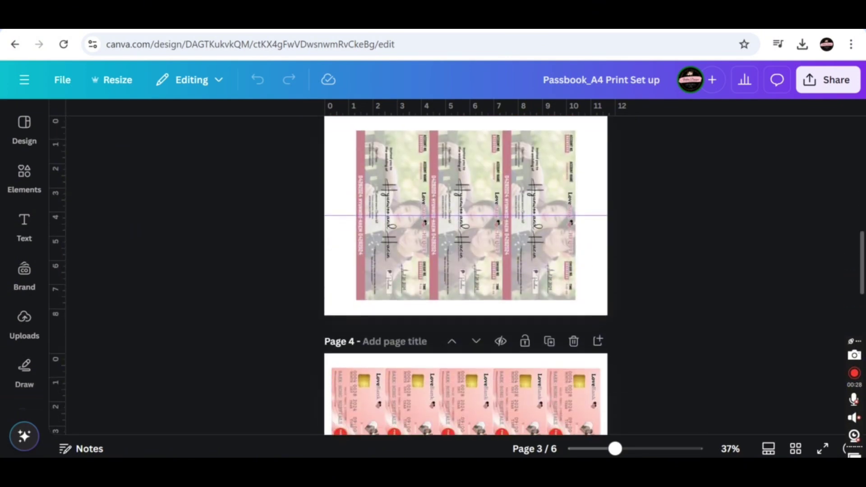
scroll(843, 251, "down", 5)
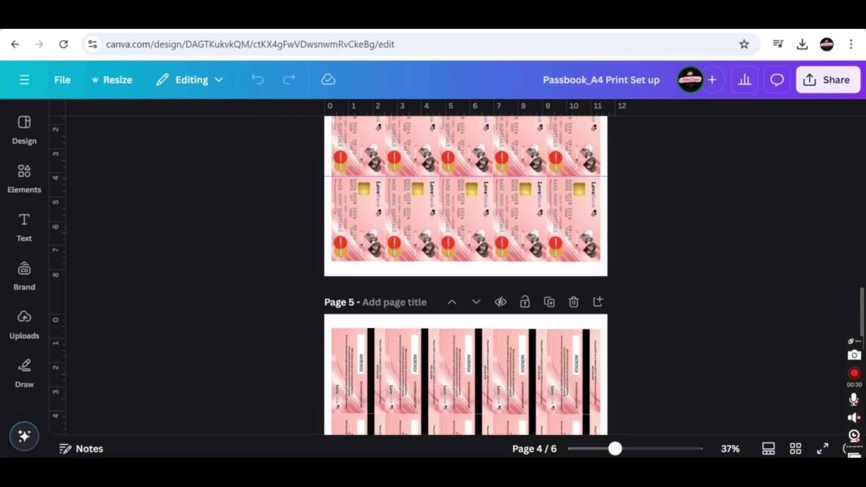
scroll(843, 251, "down", 5)
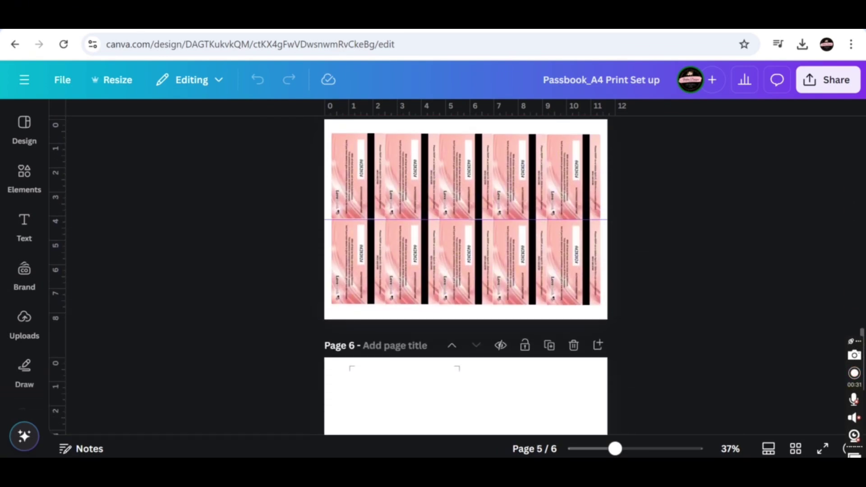
scroll(843, 251, "down", 3)
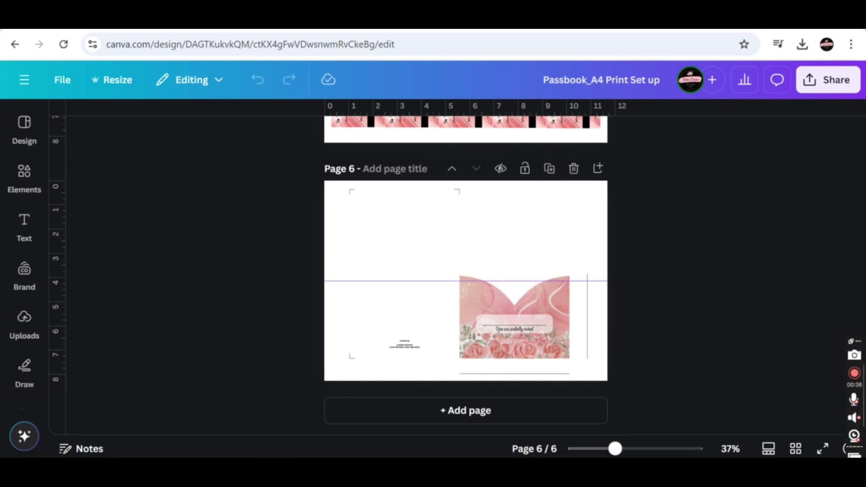
scroll(465, 275, "up", 20)
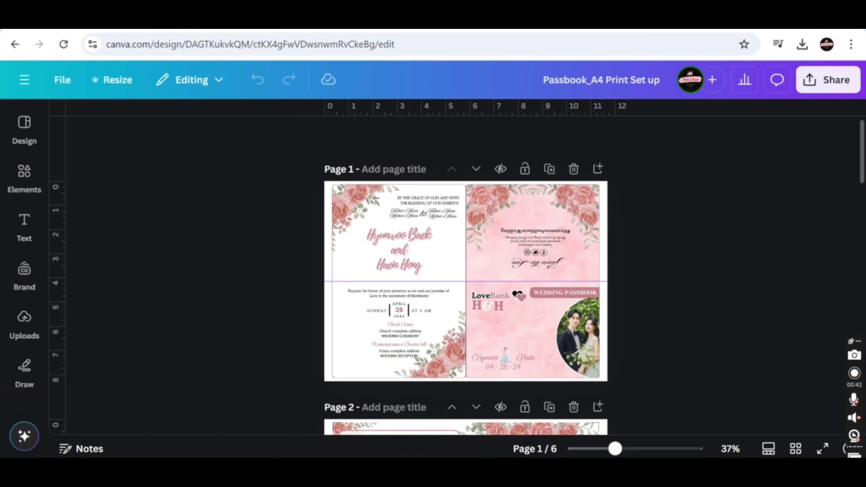
Upload the four exported passbook page images to the design's uploads
key("alt+Tab")
left_click_drag(737, 342, 368, 272)
key("alt+Tab")
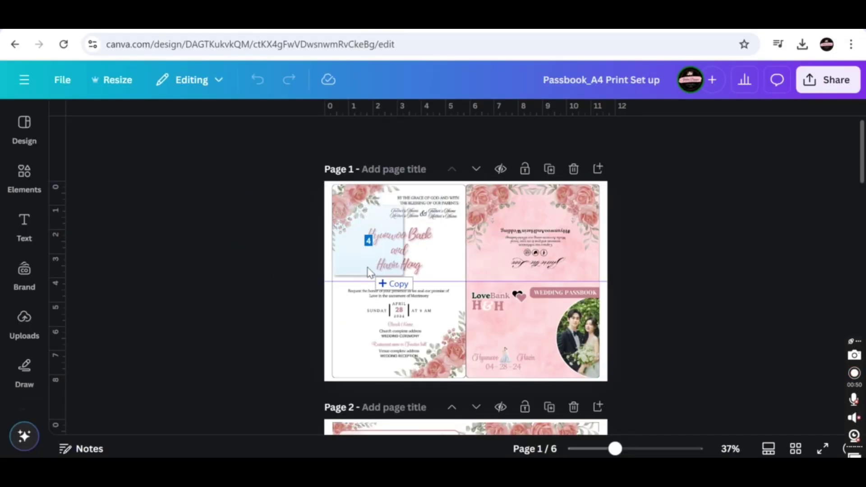
left_click_drag(368, 273, 368, 273)
left_click(24, 321)
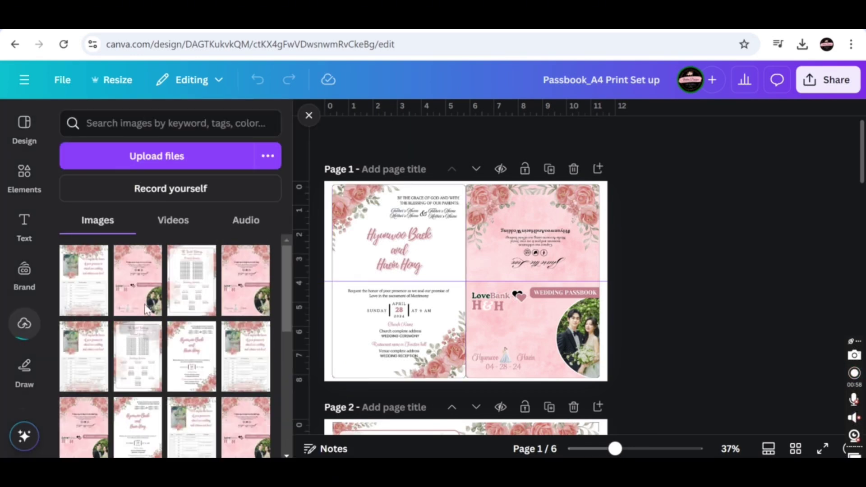
On page 1, replace the right frame's picture with the uploaded pink cover and fill the left frame with the uploaded invitation image
left_click(559, 231)
key("Delete")
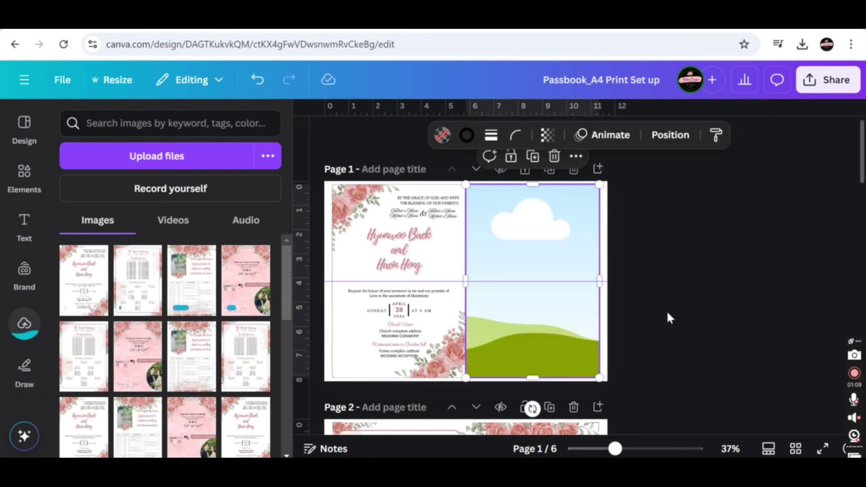
left_click(667, 313)
left_click(245, 280)
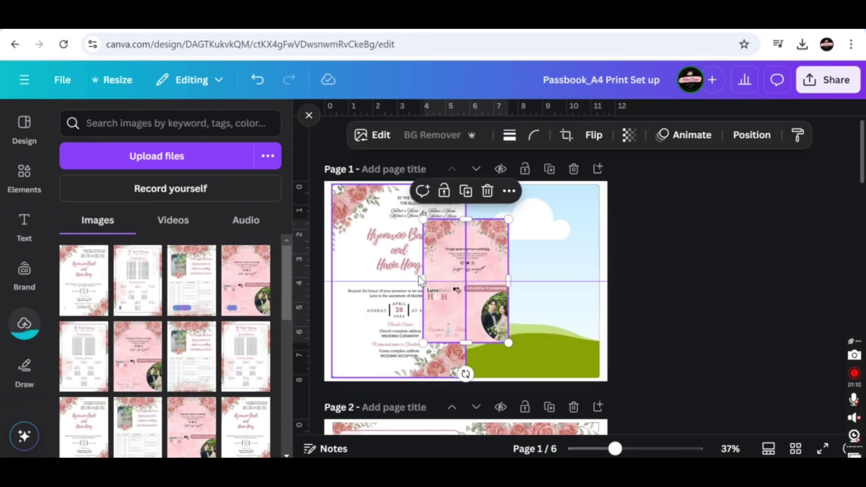
left_click_drag(450, 247, 516, 246)
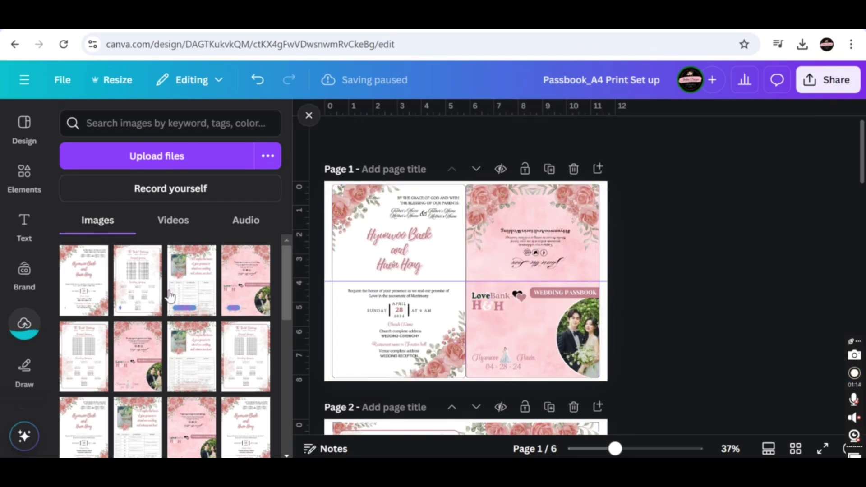
left_click(86, 291)
left_click_drag(465, 264, 405, 264)
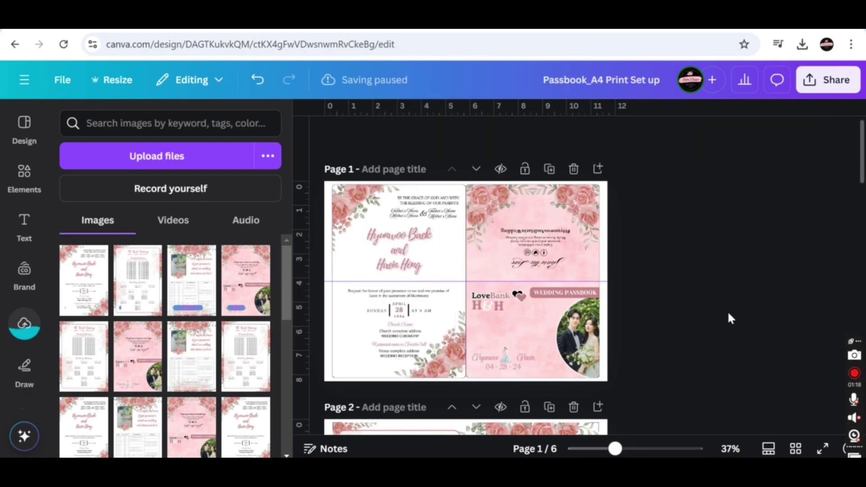
Add the uploaded bridal entourage image to page 2, duplicate it, and place the copies in the upper-left and lower-right frames
scroll(539, 295, "down", 6)
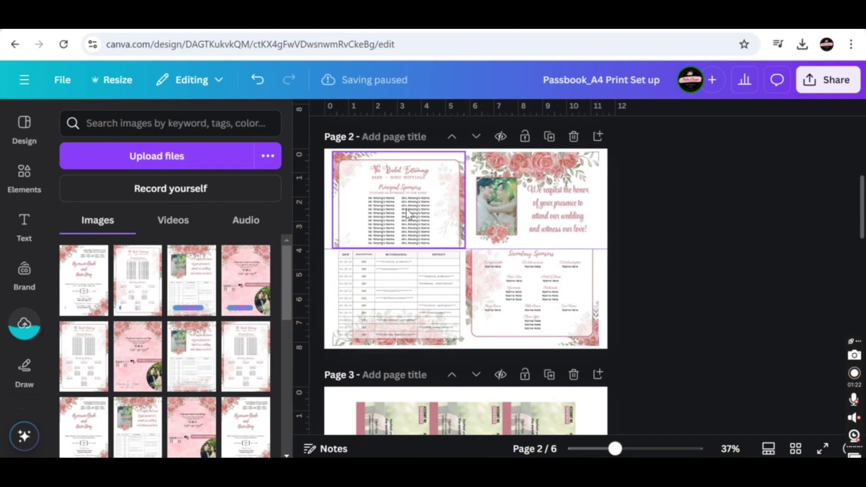
left_click(135, 292)
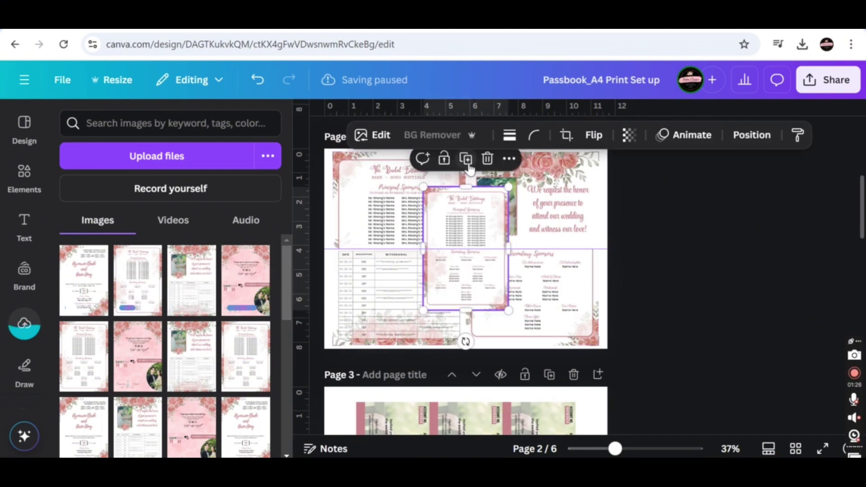
left_click_drag(471, 218, 479, 226)
left_click_drag(538, 255, 476, 243)
left_click_drag(440, 213, 408, 237)
Reposition the entourage image crops so the upper-left frame shows its top half and the lower-right frame its bottom half
double_click(406, 201)
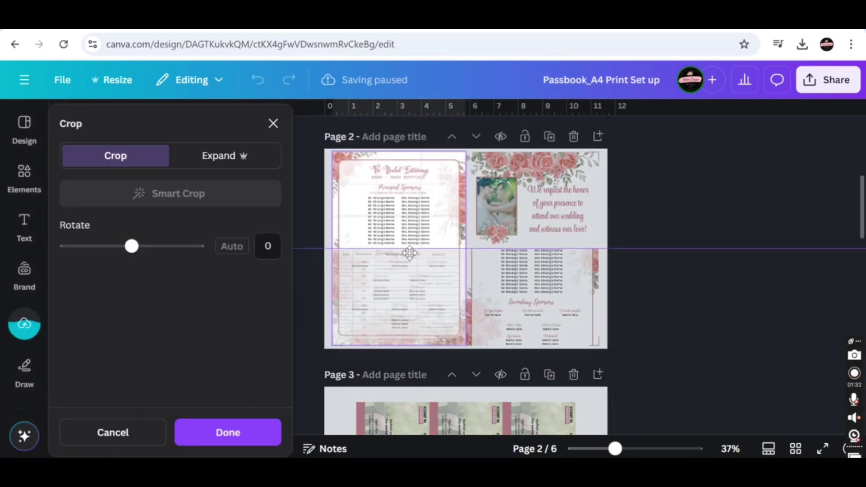
left_click(588, 288)
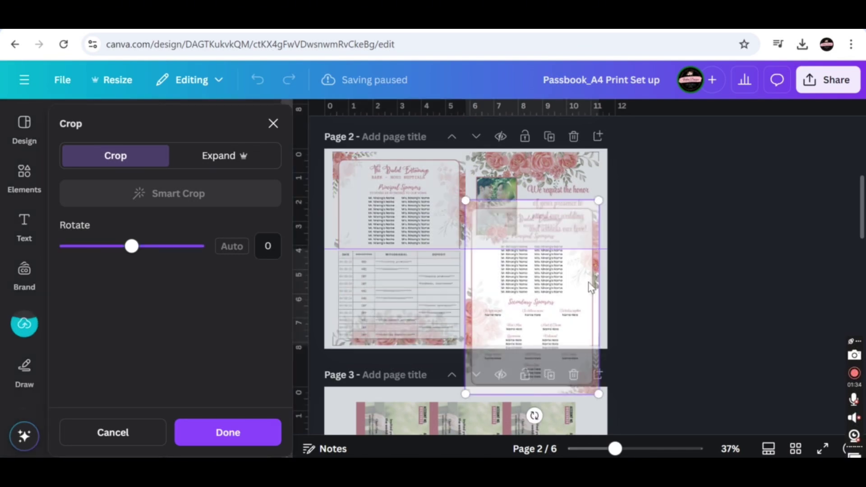
double_click(584, 291)
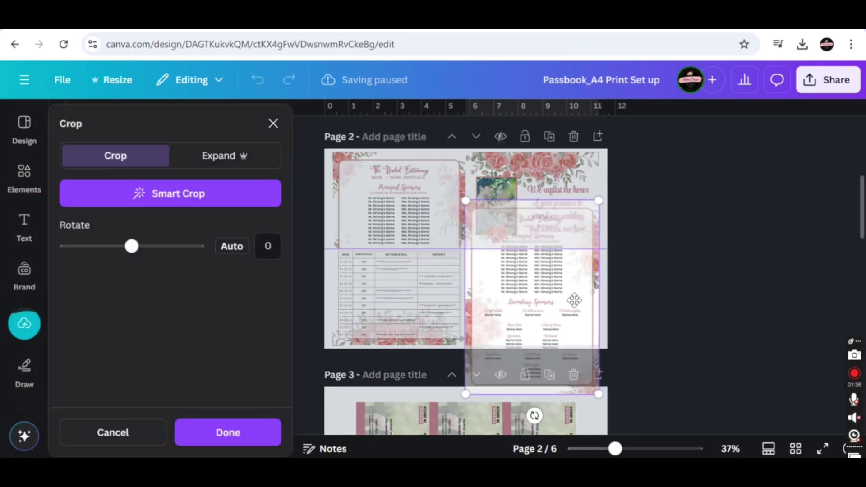
left_click_drag(567, 318, 565, 253)
left_click(701, 285)
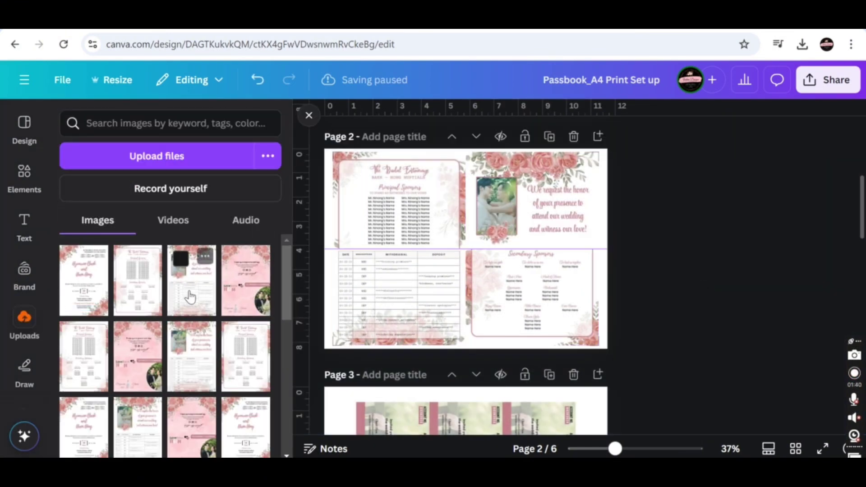
Add the uploaded couple photo and transaction table image to page 2, duplicate it, and fill the upper-right and lower-left frames
left_click(188, 297)
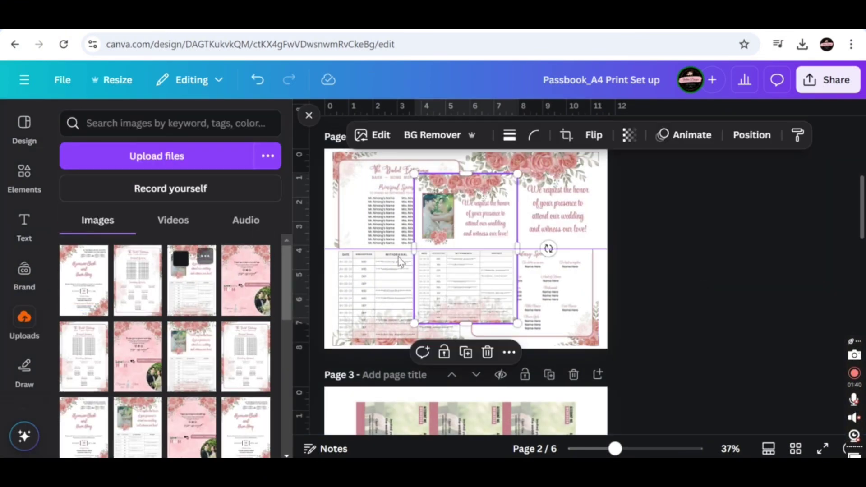
left_click(464, 351)
left_click_drag(476, 221, 573, 193)
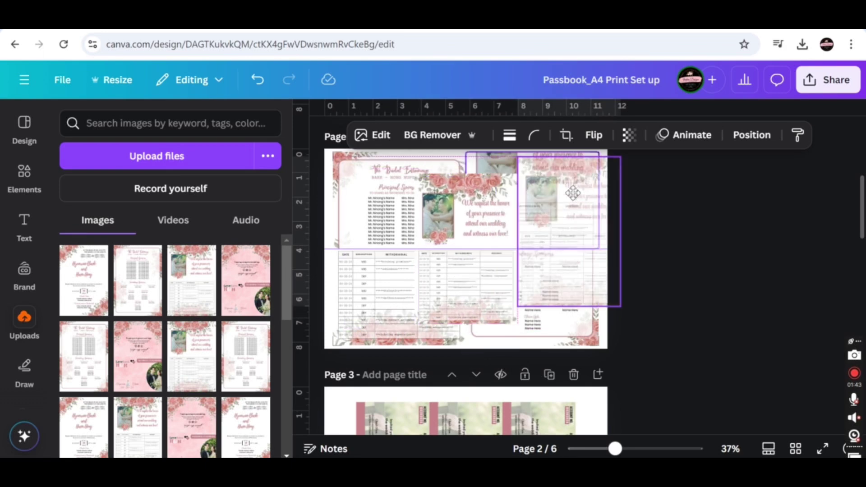
left_click_drag(499, 211, 367, 319)
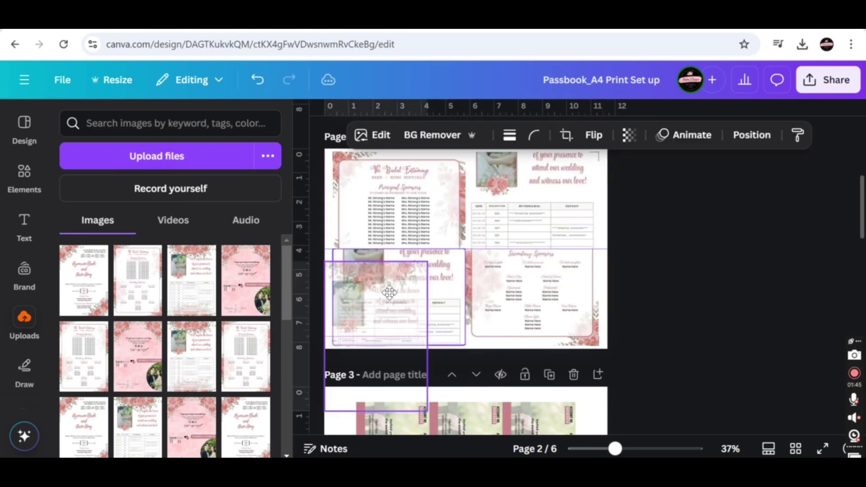
Reposition the crops so the upper-right frame shows the couple photo half and the lower-left frame shows the transaction table half
double_click(521, 212)
left_click_drag(530, 191, 546, 270)
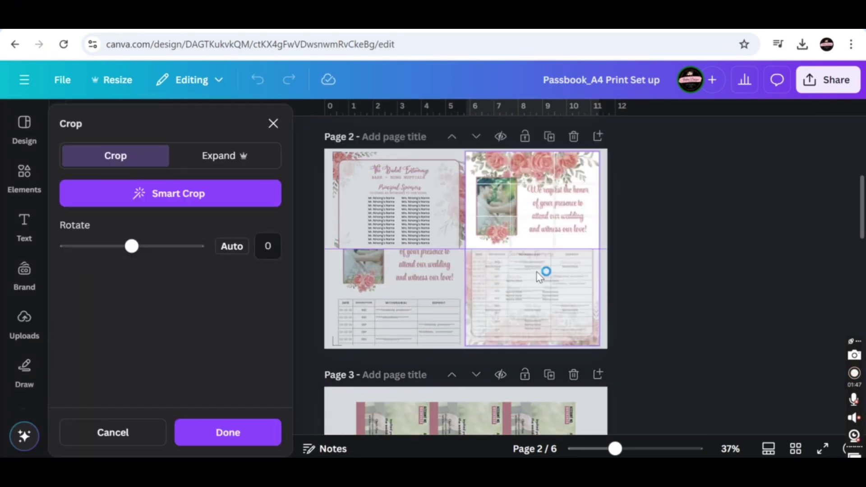
left_click(381, 296)
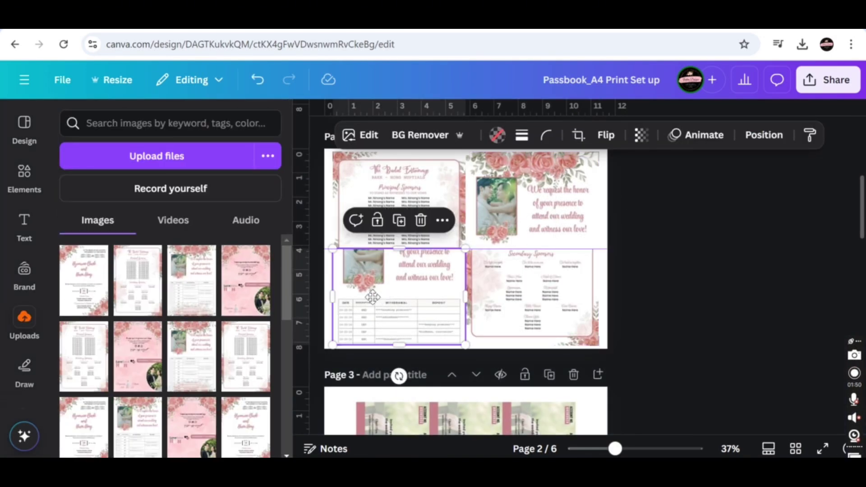
double_click(383, 329)
left_click_drag(383, 329, 384, 247)
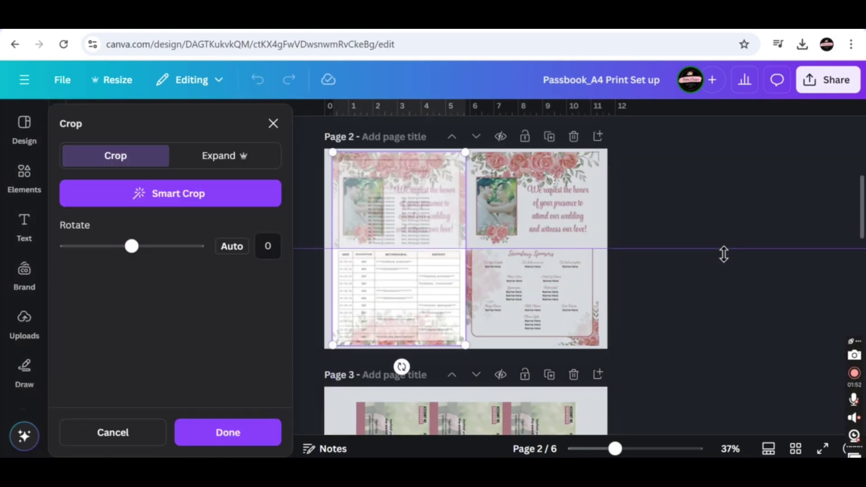
left_click(720, 290)
left_click(708, 284)
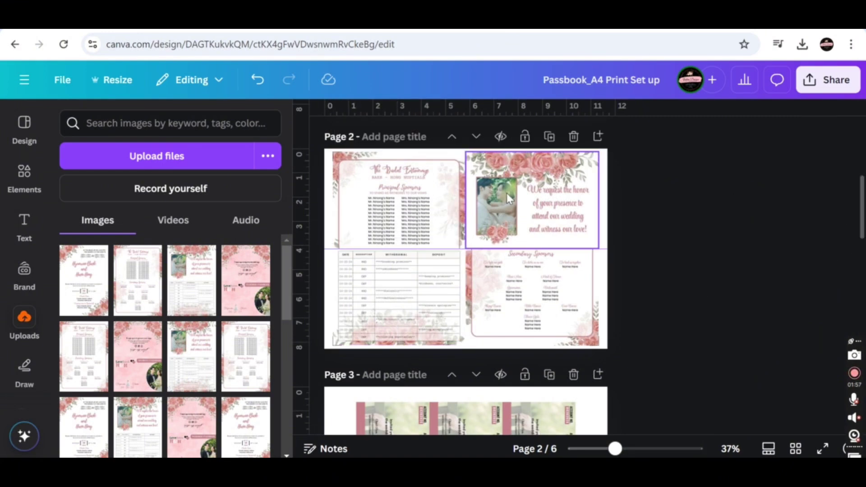
Delete the cheque image from the rightmost frame on page 3, leaving the frame empty
scroll(506, 193, "up", 5)
scroll(588, 246, "down", 8)
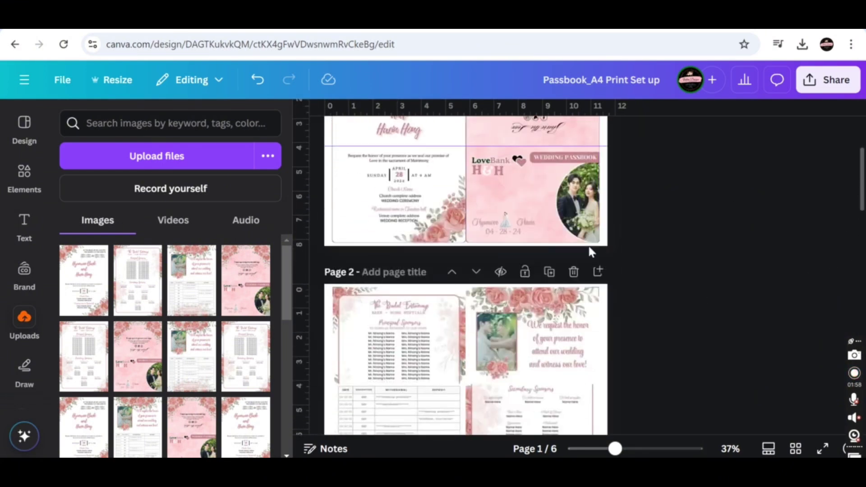
scroll(586, 252, "down", 2)
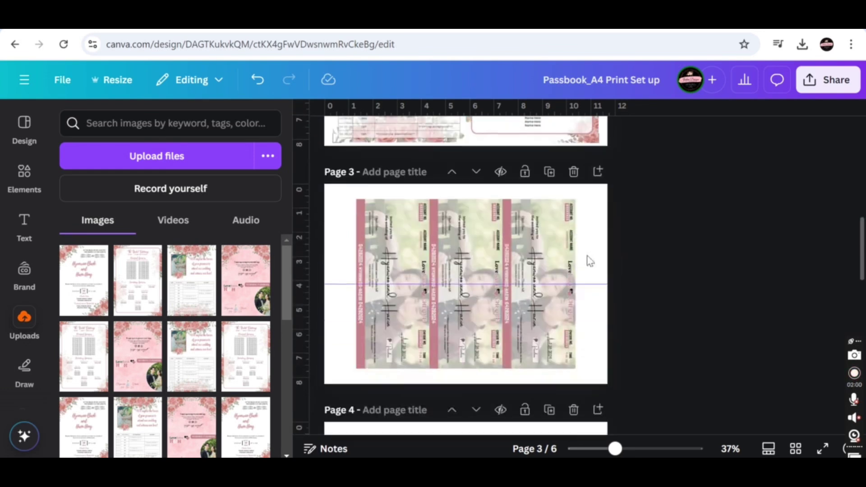
left_click(556, 251)
key("Delete")
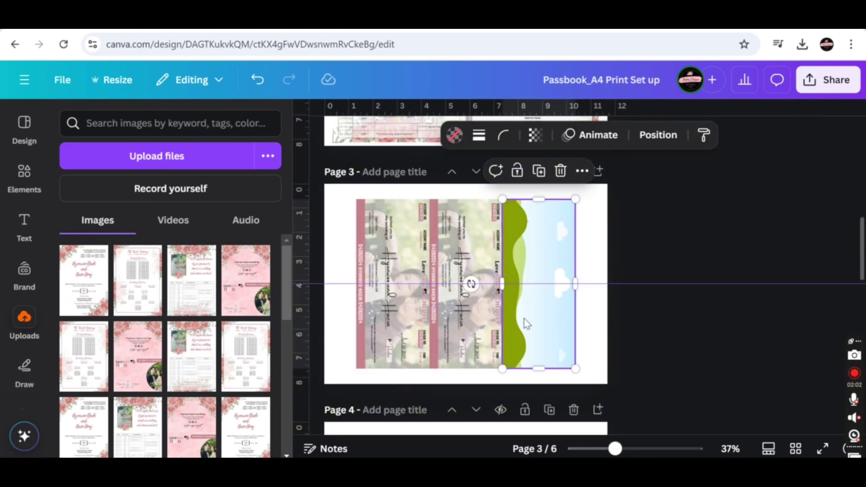
left_click(649, 328)
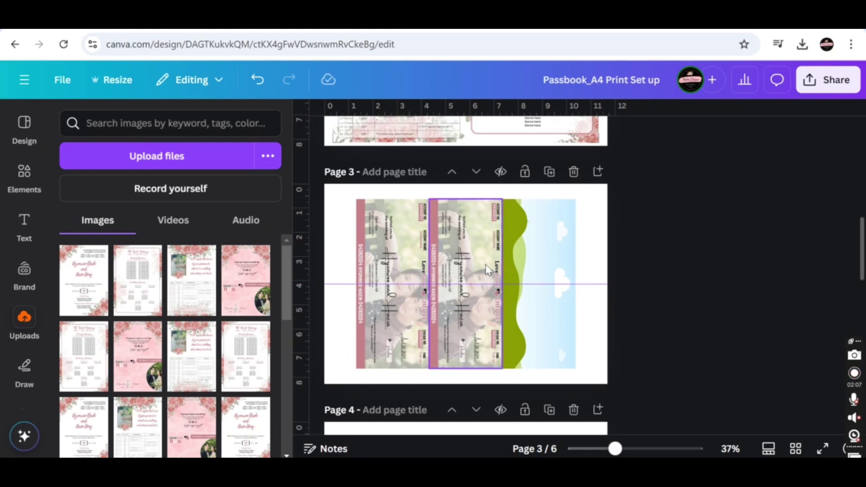
Fill the empty rightmost frame on page 3 with the cheque image, matching the other two cheques
left_click(550, 256)
mouse_move(551, 257)
left_mouse_down()
mouse_move(483, 261)
mouse_move(546, 258)
left_mouse_up()
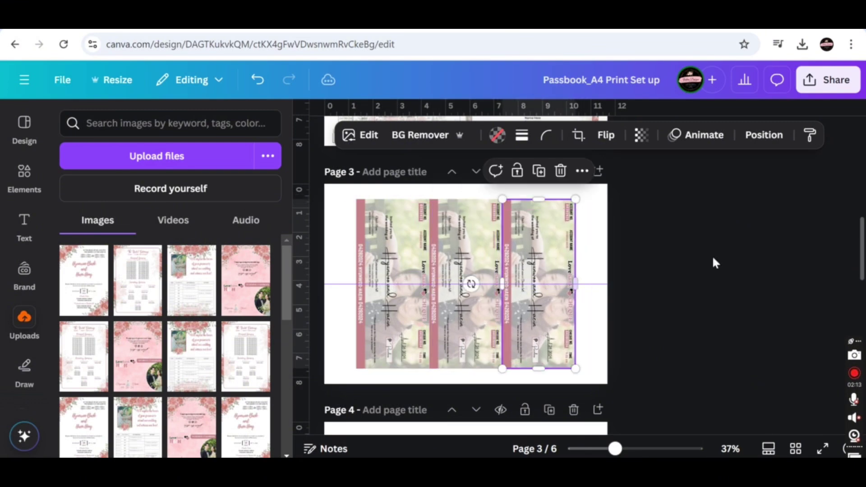
left_click(727, 253)
Delete the card image from the upper-right frame on page 4 and undo the deletion
scroll(717, 263, "down", 5)
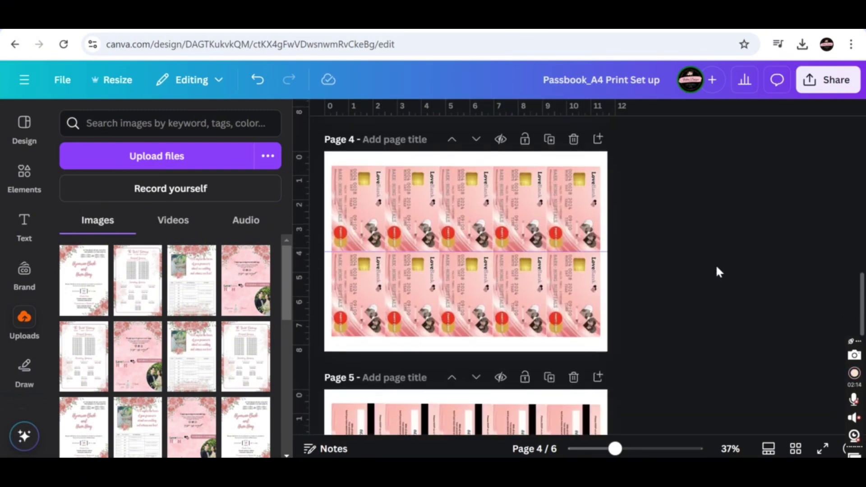
left_click(579, 220)
key("Delete")
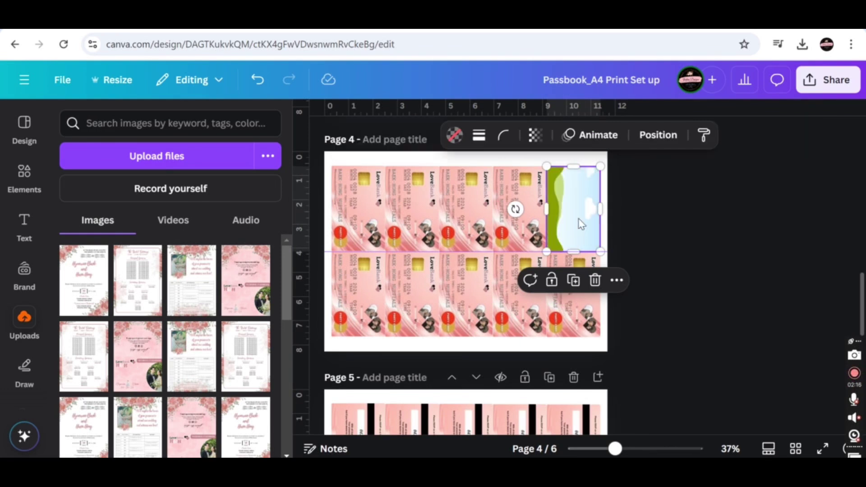
key("ctrl+z")
left_click(632, 239)
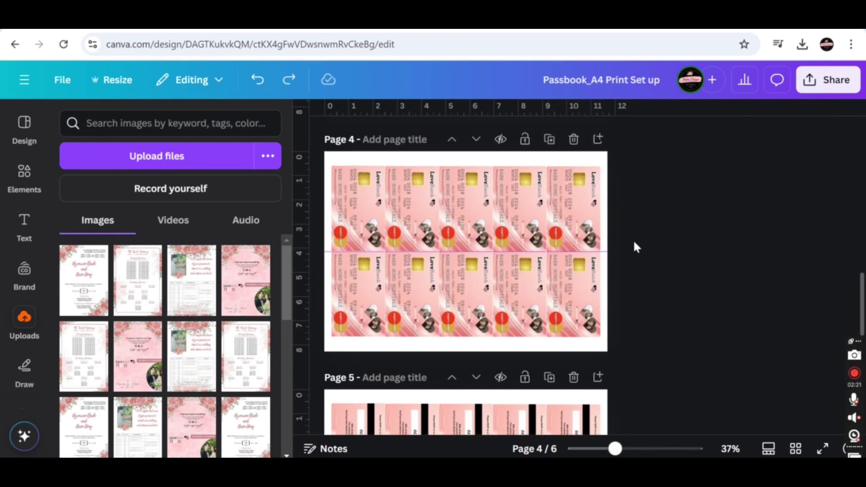
Download all six pages of the design as a PDF Print file
scroll(648, 310, "down", 4)
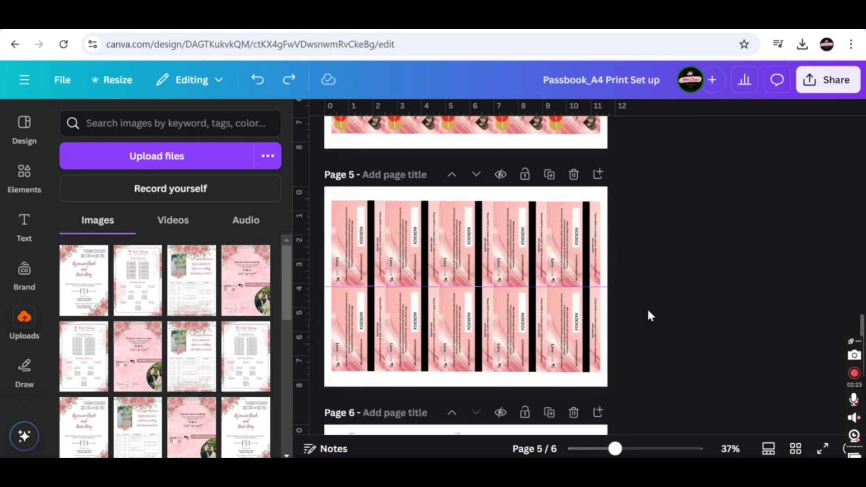
scroll(647, 307, "down", 5)
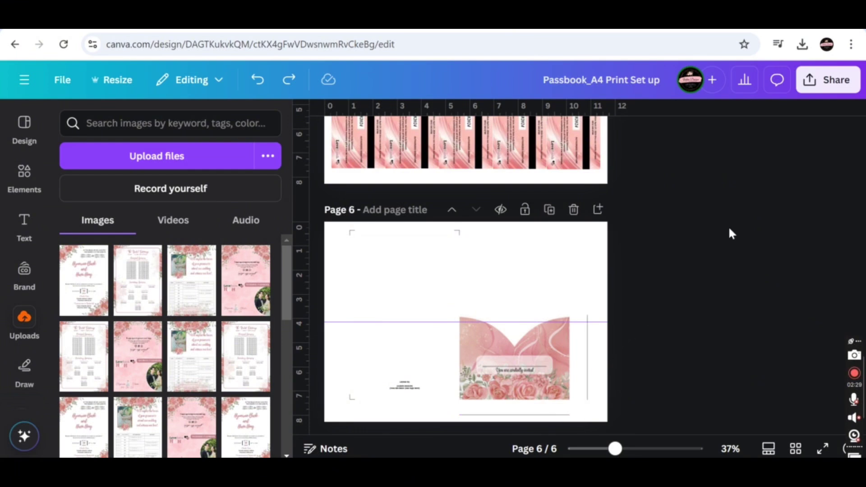
left_click(831, 92)
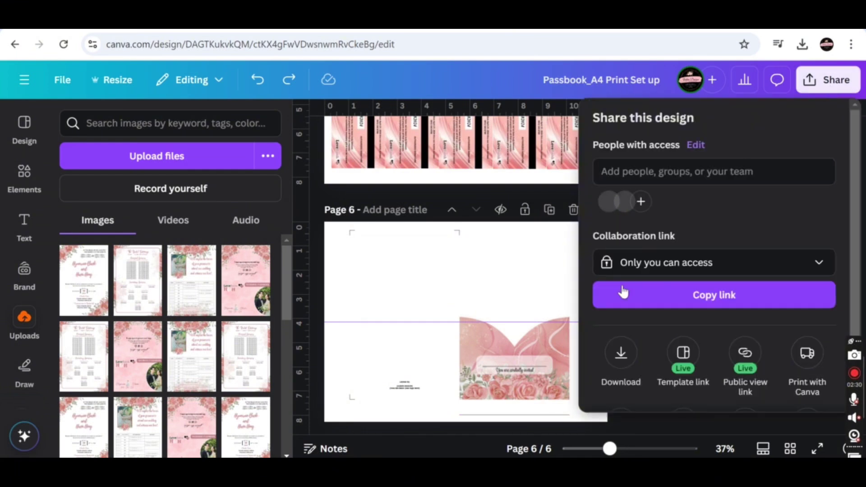
left_click(620, 353)
left_click(646, 185)
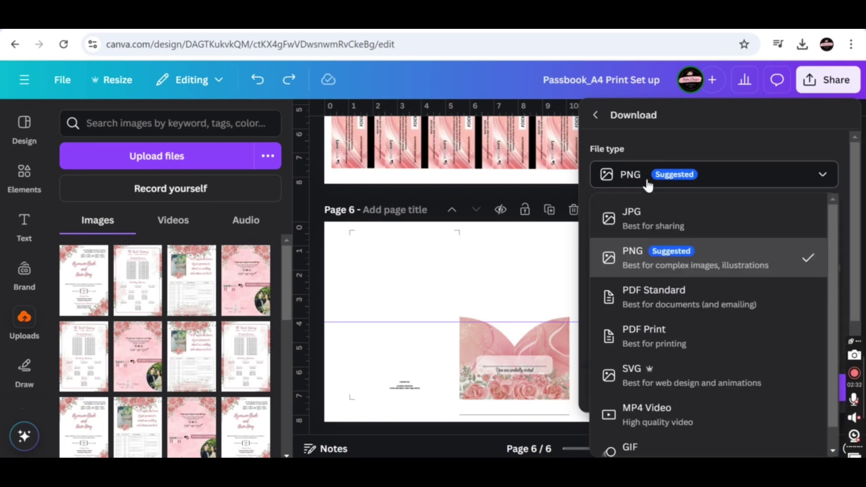
left_click(653, 345)
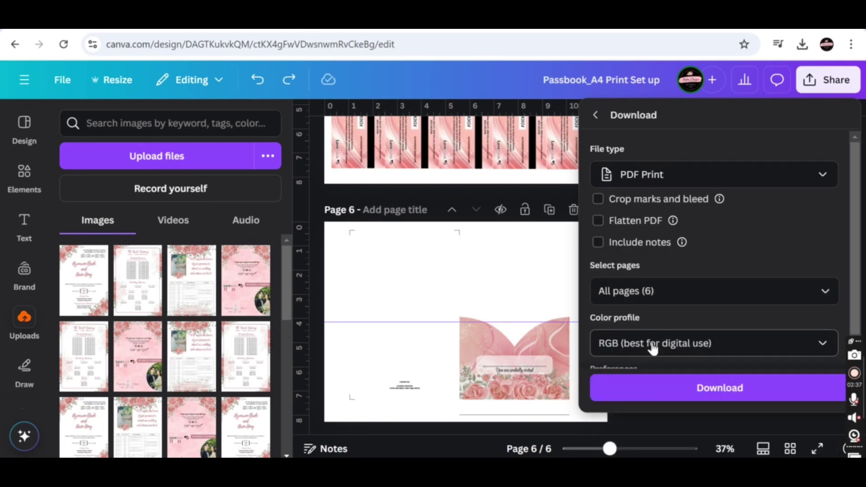
left_click(655, 388)
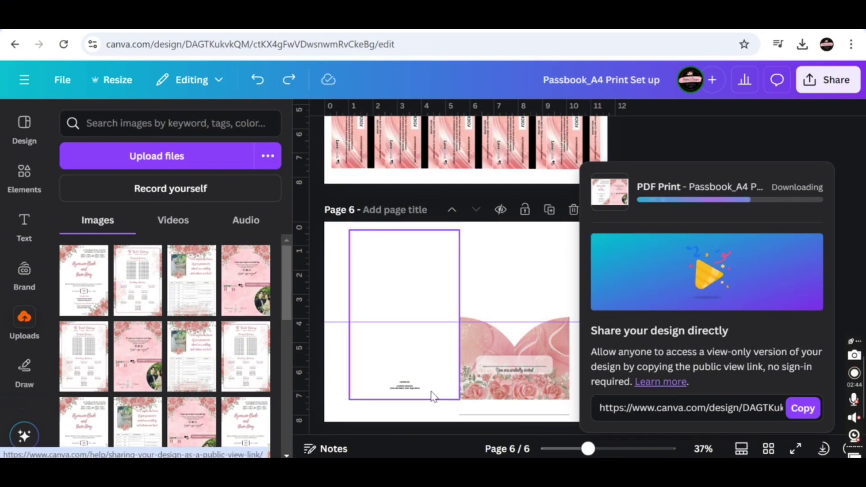
Switch to the Downloads folder in File Explorer and open the Passbook_A4 Print Set up PDF with Google Chrome
left_click(311, 410)
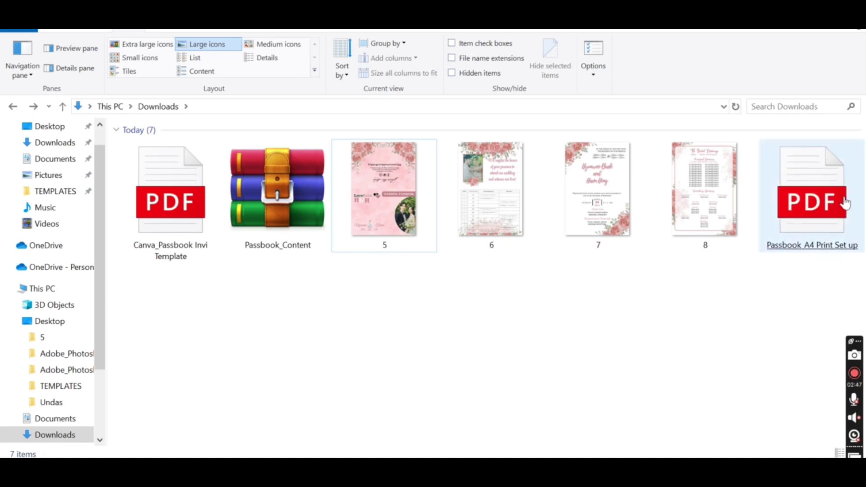
left_click(812, 202)
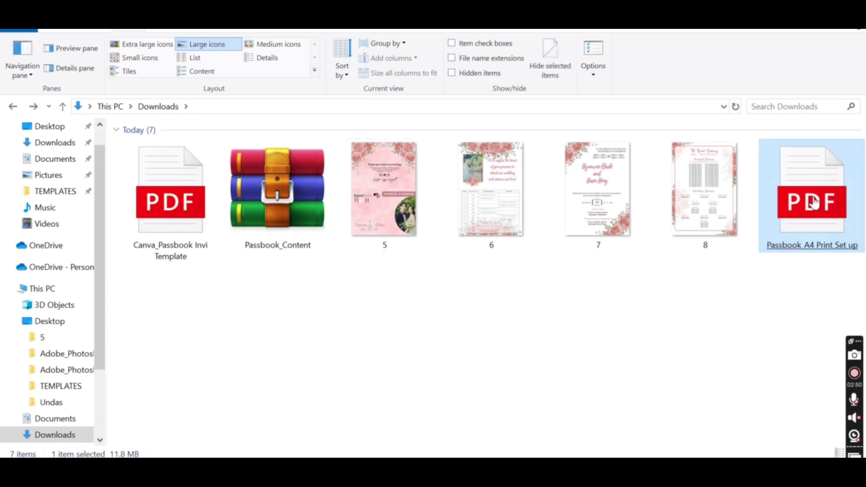
right_click(814, 201)
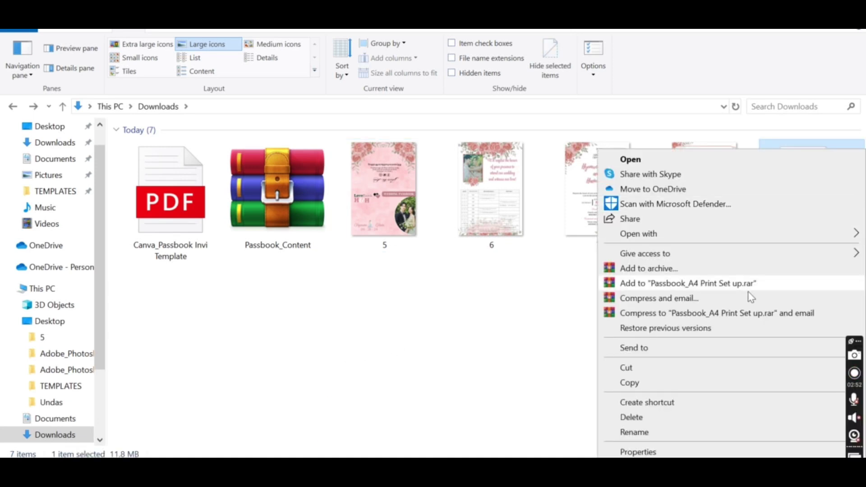
mouse_move(650, 239)
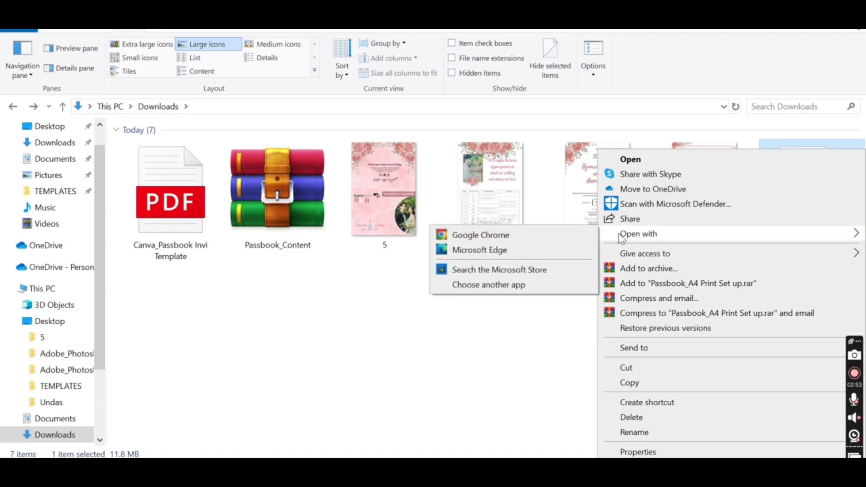
left_click(486, 234)
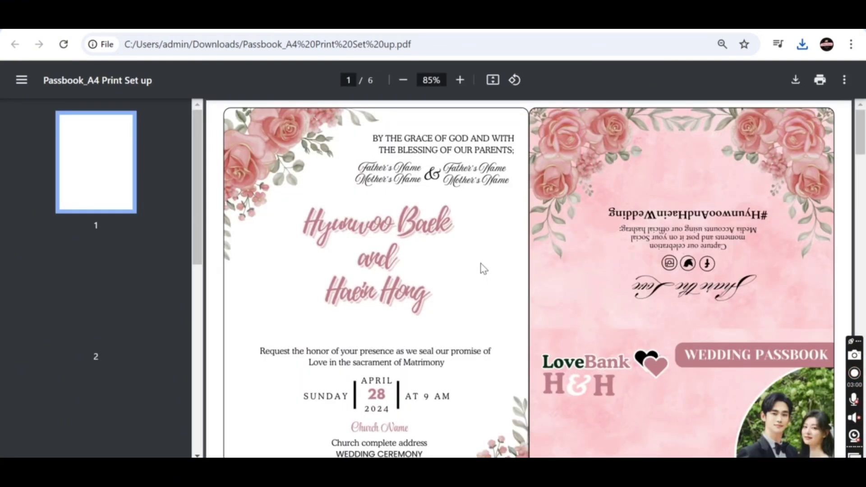
Open the system print dialogue for the PDF and check the printing preferences for Microsoft Print to PDF
left_click(820, 85)
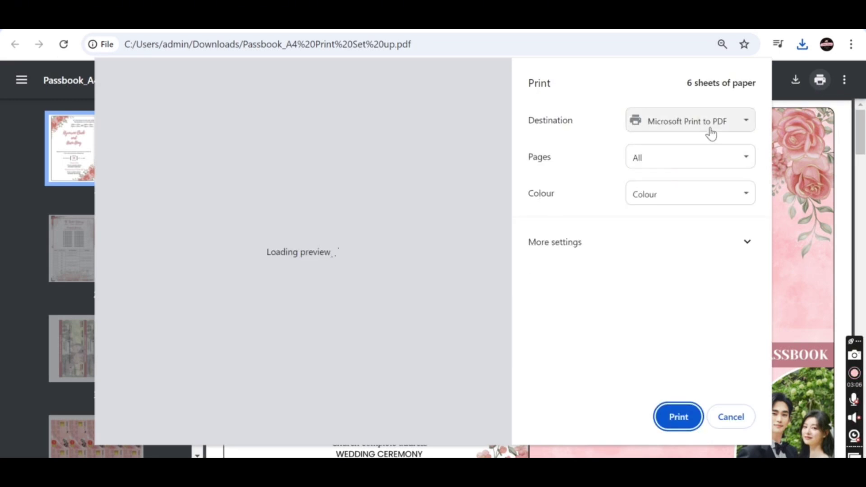
left_click(710, 132)
left_click(711, 133)
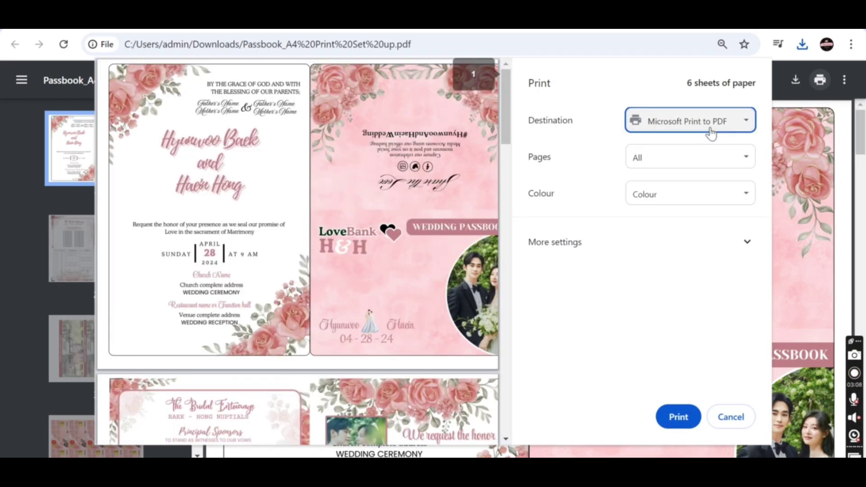
left_click(683, 255)
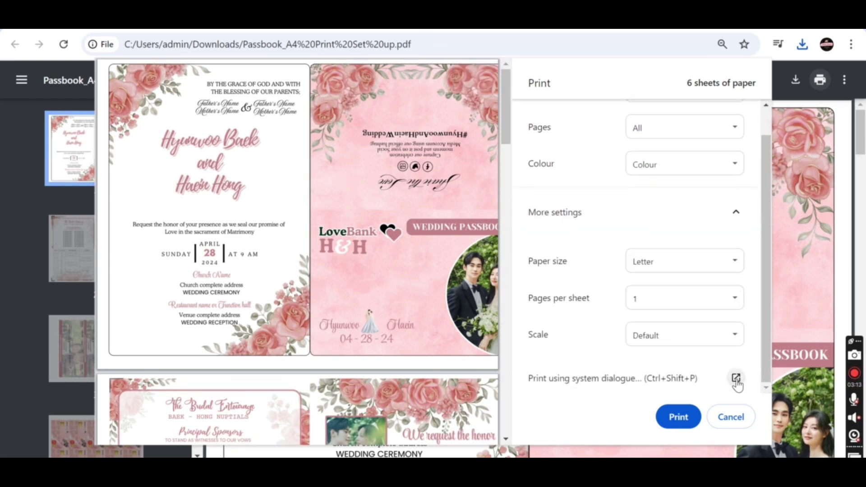
left_click(736, 379)
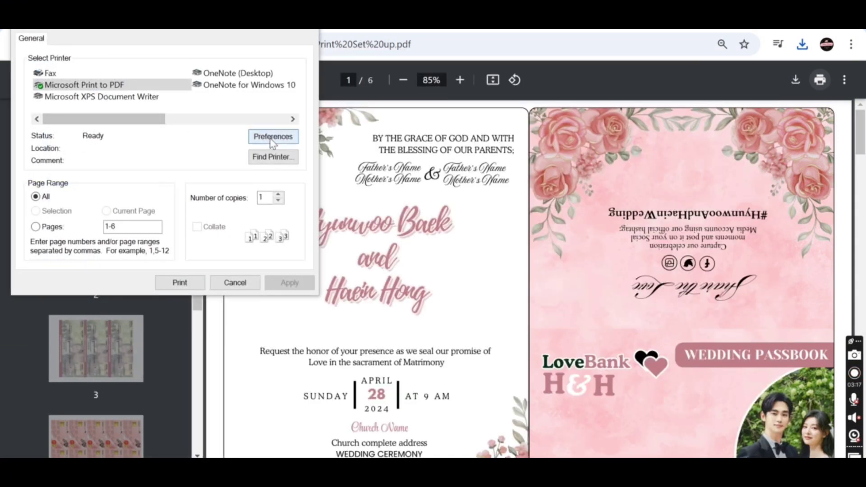
left_click(272, 138)
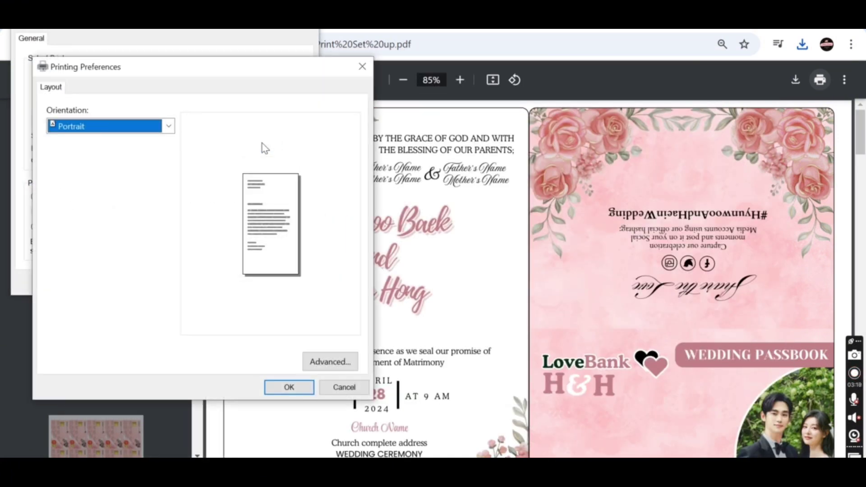
left_click(344, 387)
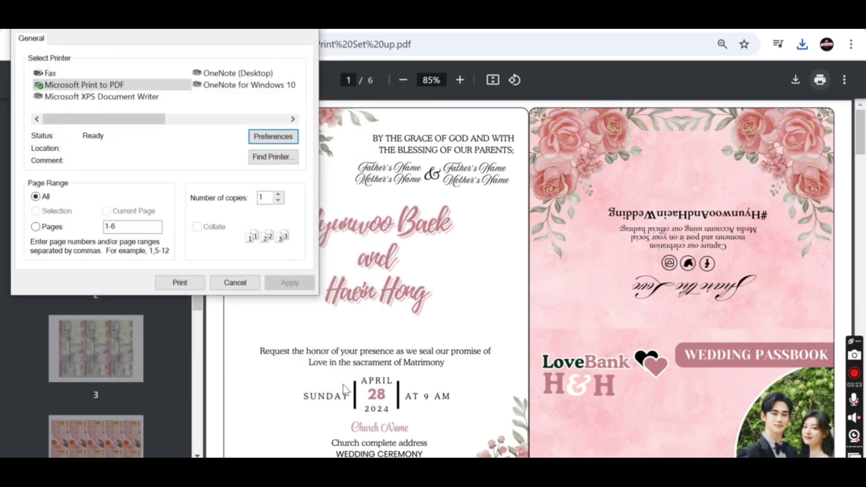
left_click(274, 137)
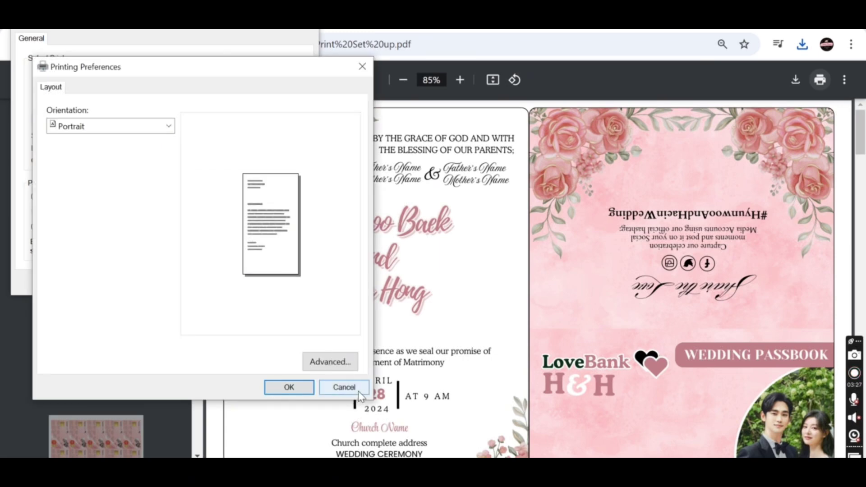
left_click(358, 391)
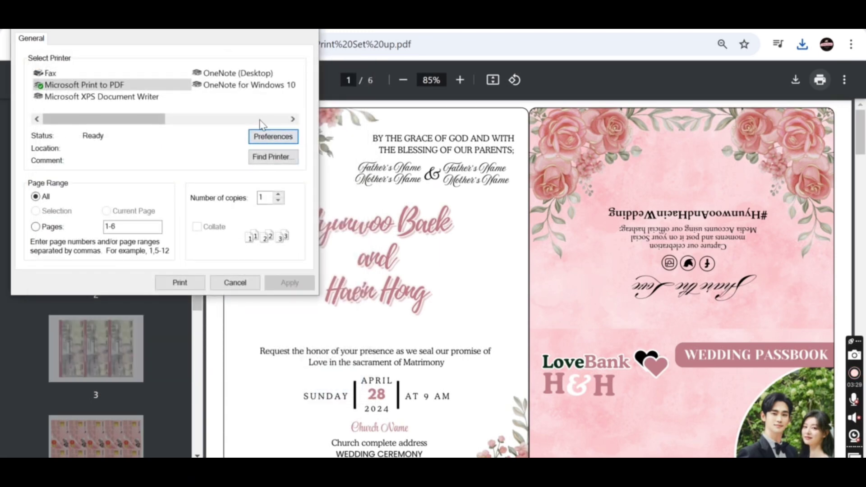
Limit the print range to page 1 and start printing to PDF, cancelling at the file save
left_click(122, 227)
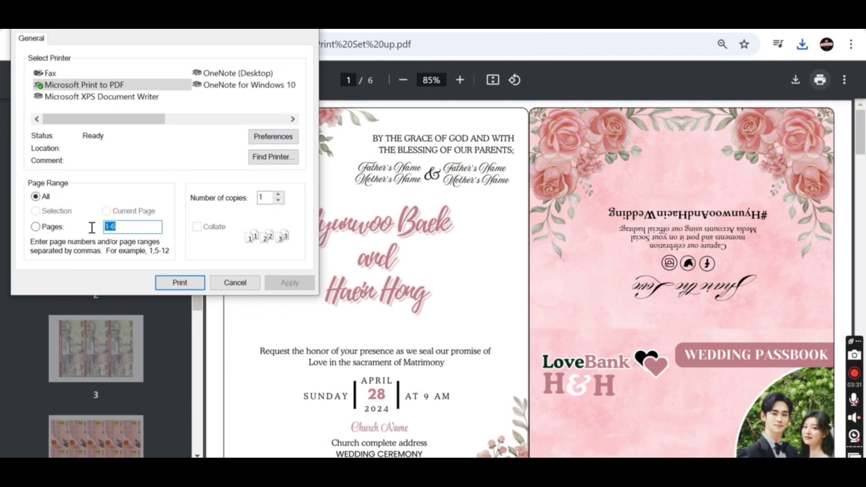
type("1")
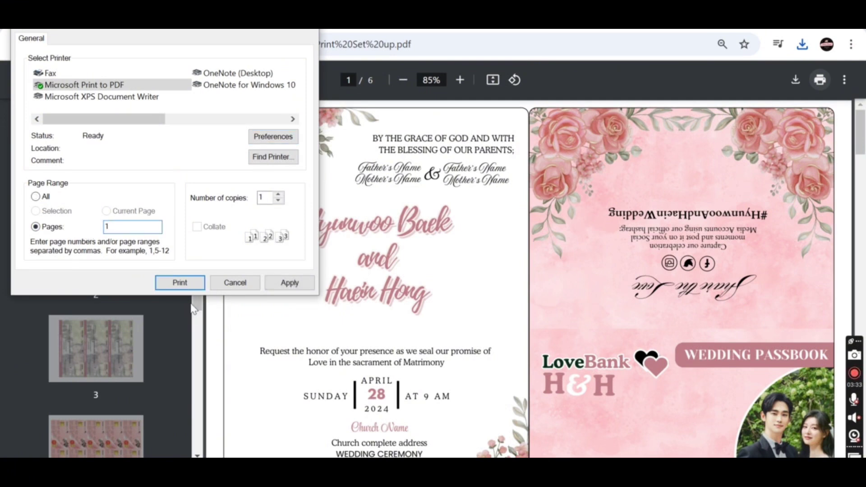
left_click(180, 282)
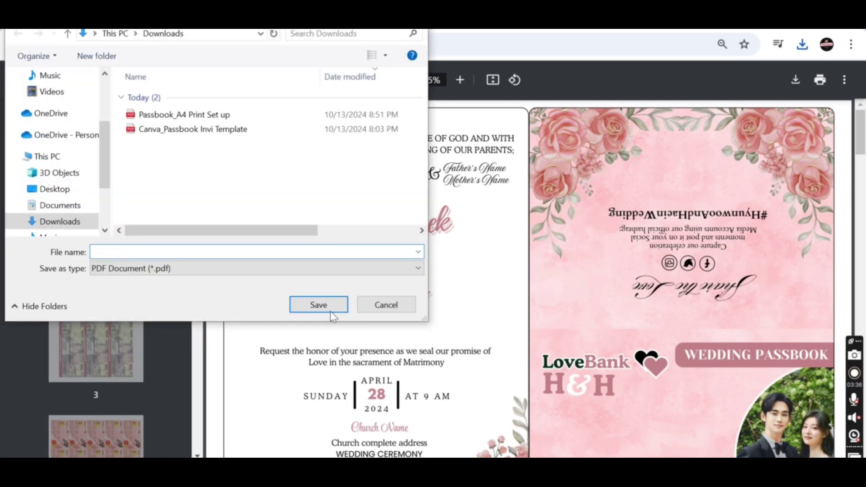
left_click(385, 305)
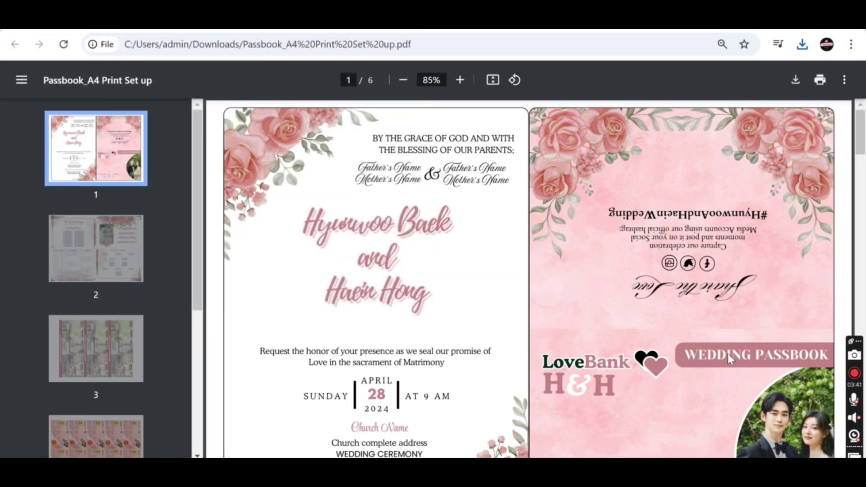
Go to page 2 of the PDF, reopen the system print dialogue and check its printing preferences
scroll(729, 336, "down", 10)
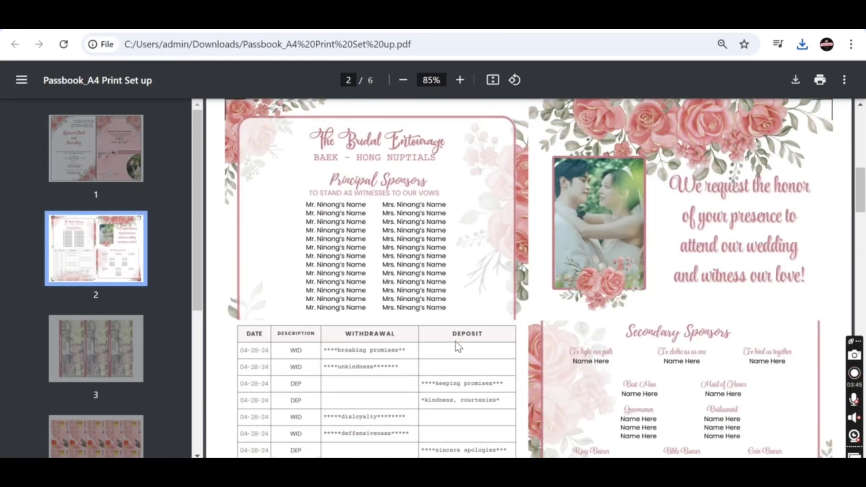
left_click(819, 80)
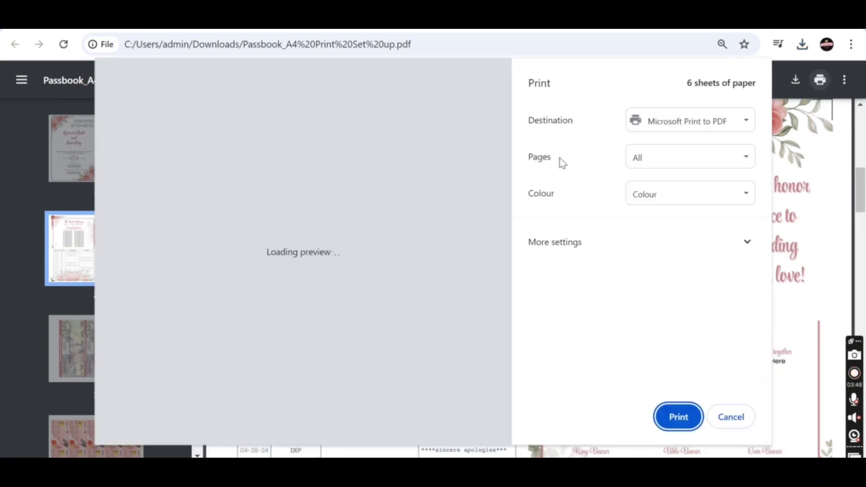
left_click(633, 243)
scroll(653, 386, "down", 1)
left_click(672, 377)
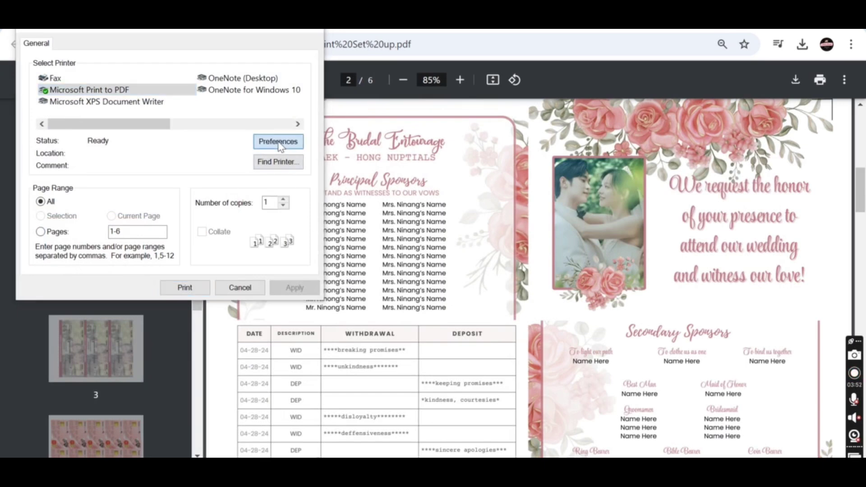
left_click(279, 143)
left_click(347, 392)
Limit the print range to page 2 and start printing to PDF, cancelling at the file save
left_click_drag(164, 232, 110, 232)
type("2")
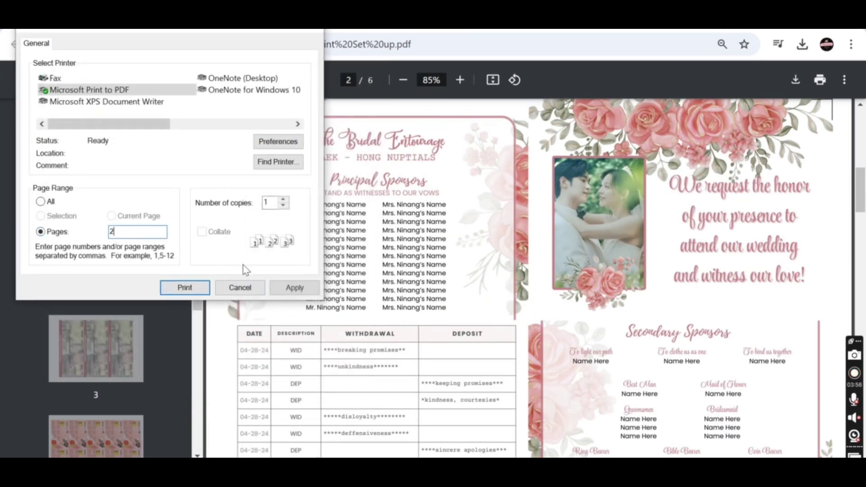
left_click(185, 287)
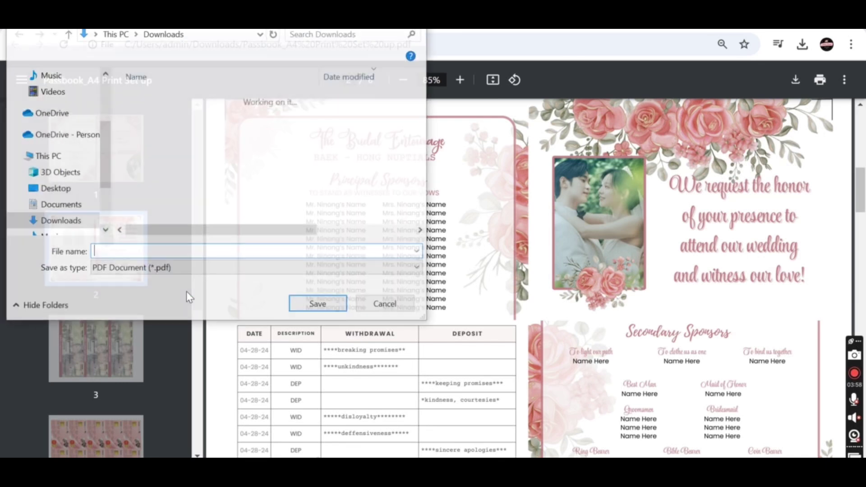
left_click(386, 305)
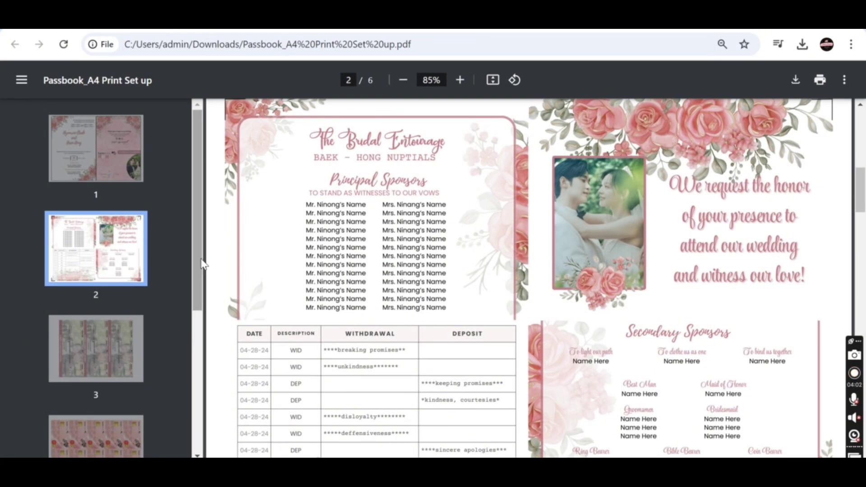
Review pages 3 to 6 of the PDF, covering the cheques, card fronts, card backs and envelope layout
scroll(122, 338, "down", 3)
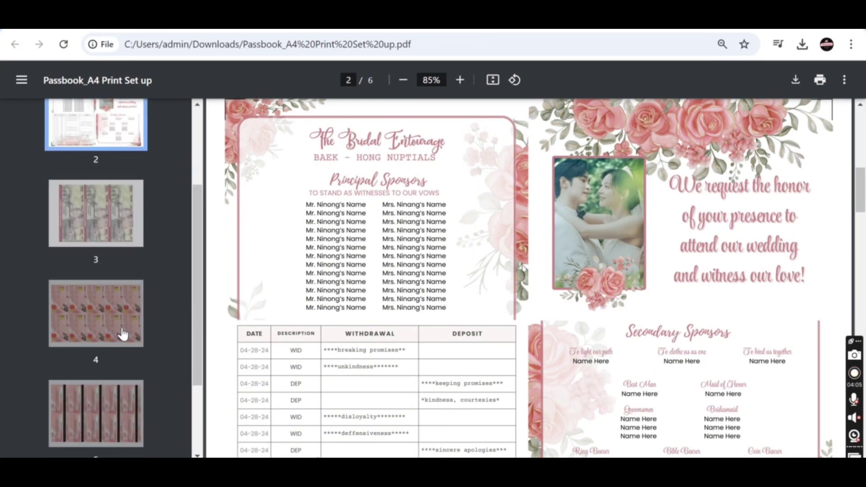
left_click(113, 236)
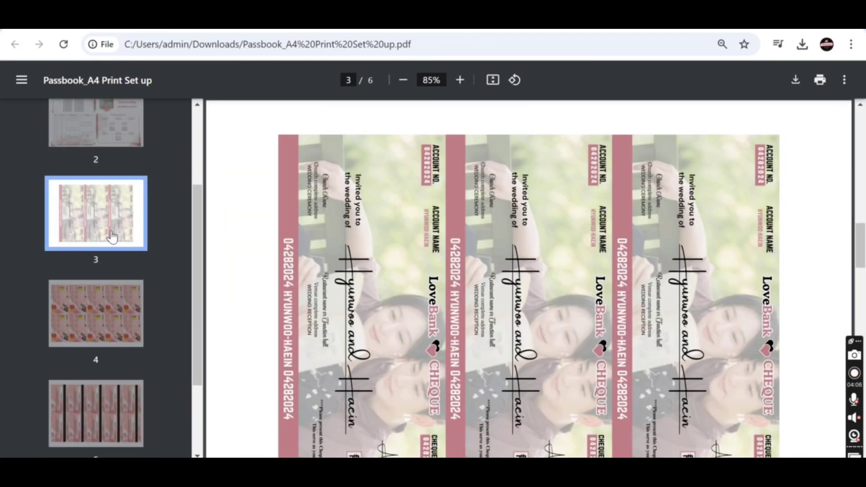
left_click(116, 330)
left_click(120, 420)
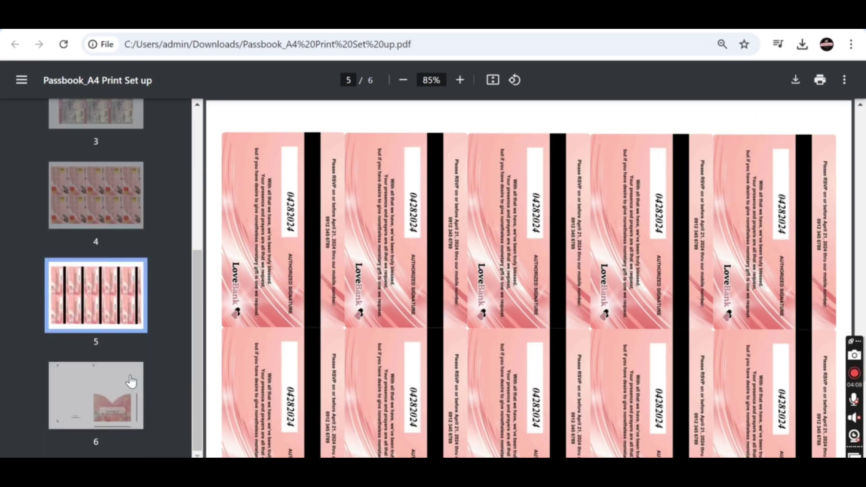
left_click(128, 385)
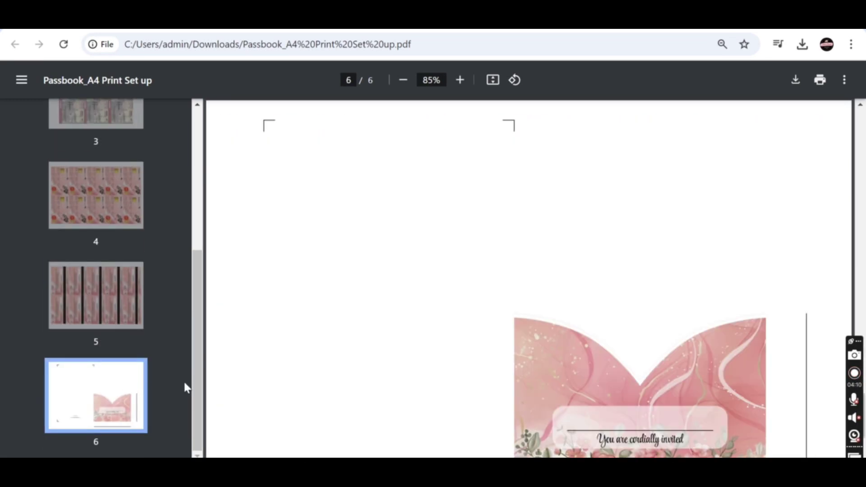
scroll(628, 328, "down", 2)
scroll(626, 325, "up", 1)
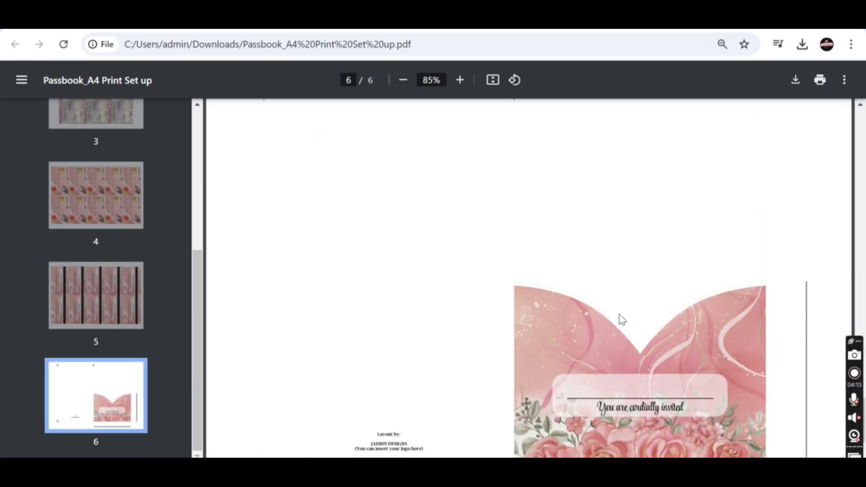